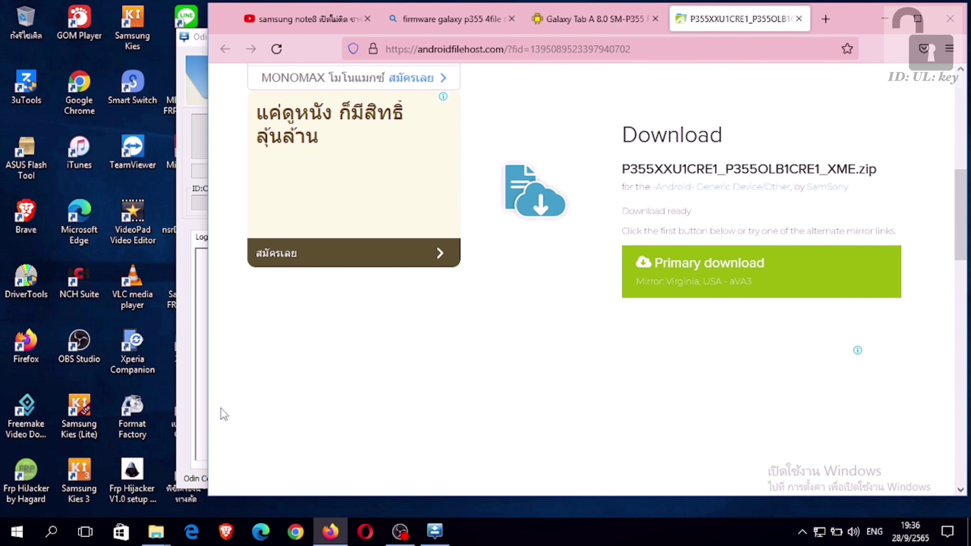
Start the Primary download of the 1.6 GB P355XXU1CRE1_P355OLB1CRE1_XME.zip firmware
left_click(735, 272)
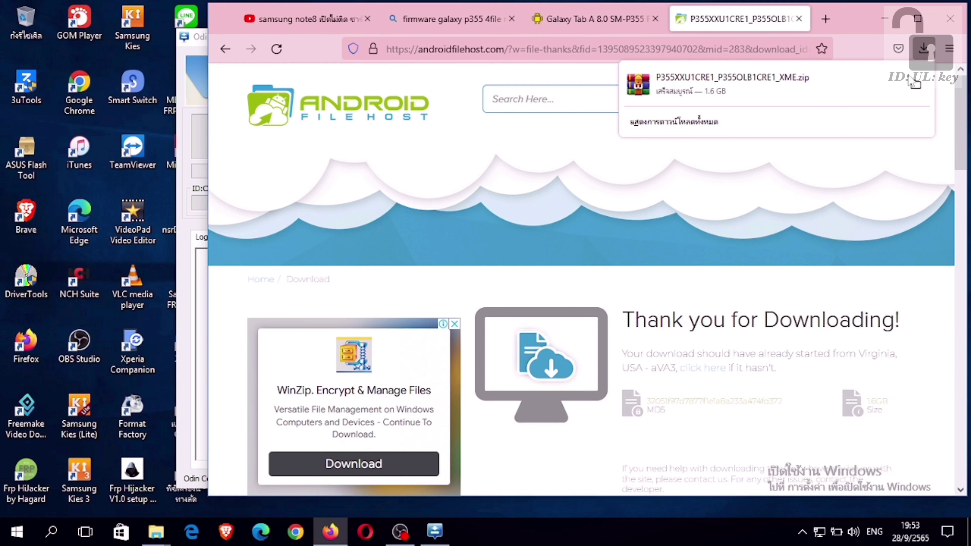
Show the P355 zip in Downloads and extract it to P355XXU1CRE1_P355OLB1CRE1_XME\
left_click(917, 86)
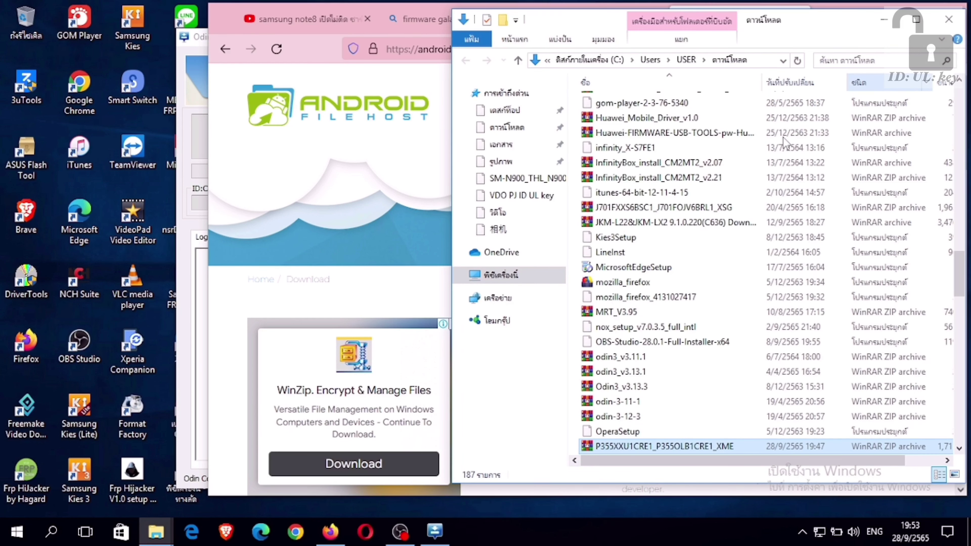
left_click(627, 446)
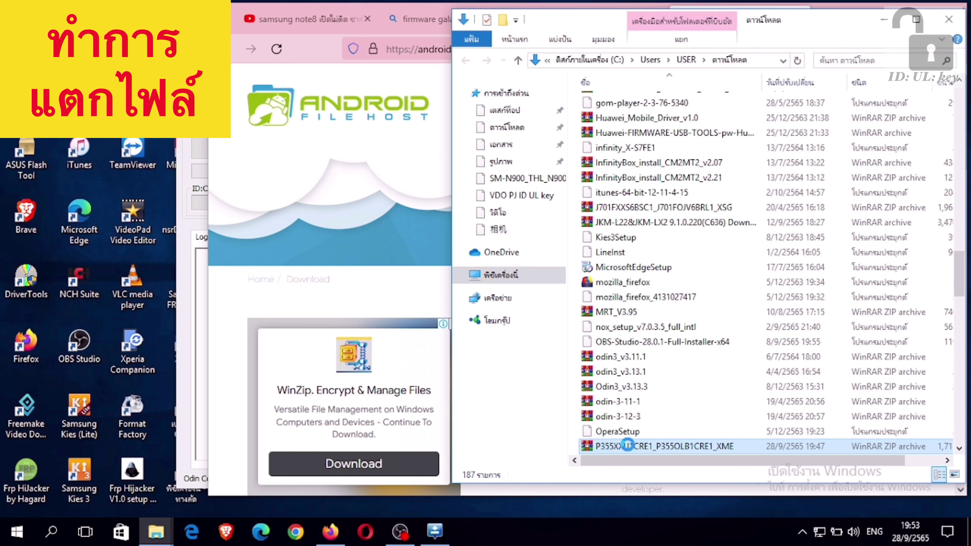
right_click(629, 448)
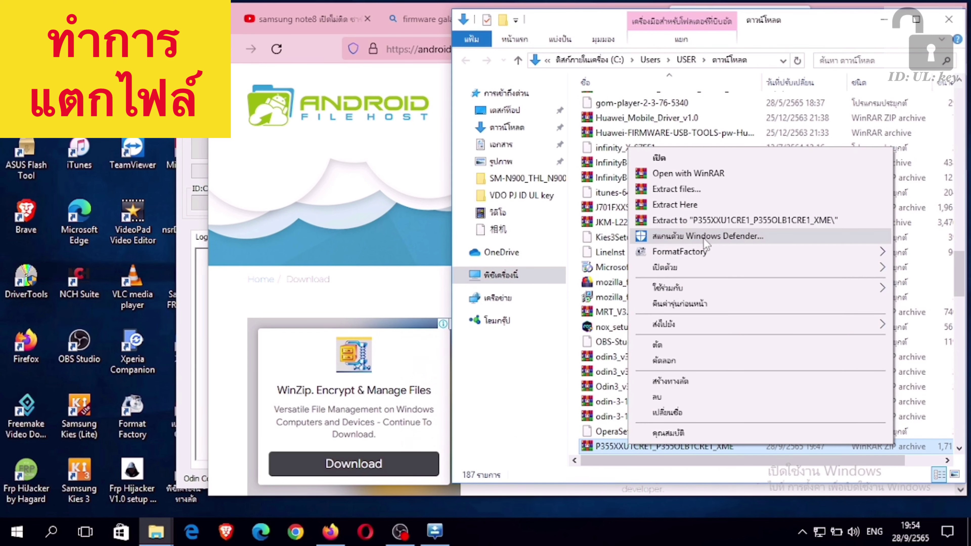
left_click(712, 220)
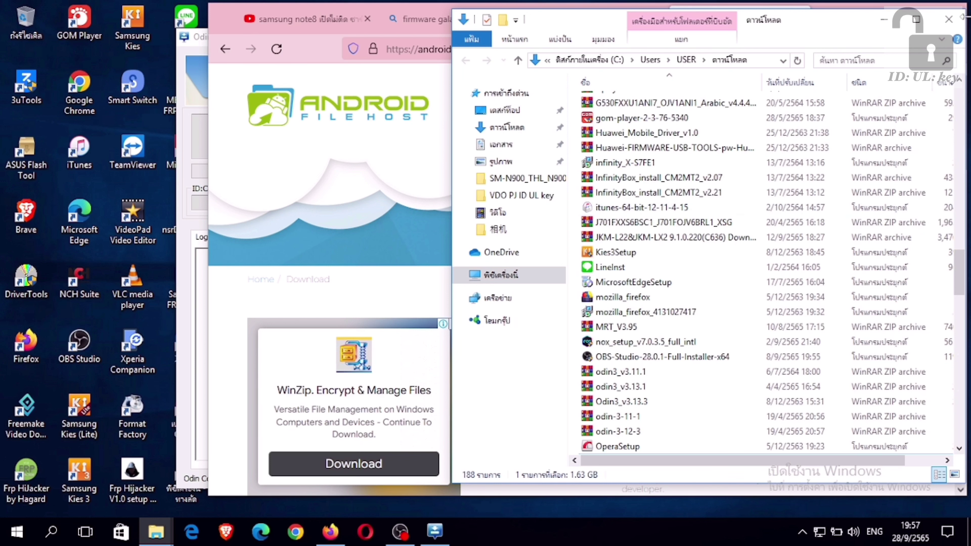
Minimize the folder, Odin3 and browser windows, then show the desktop with Win+D
left_click(885, 18)
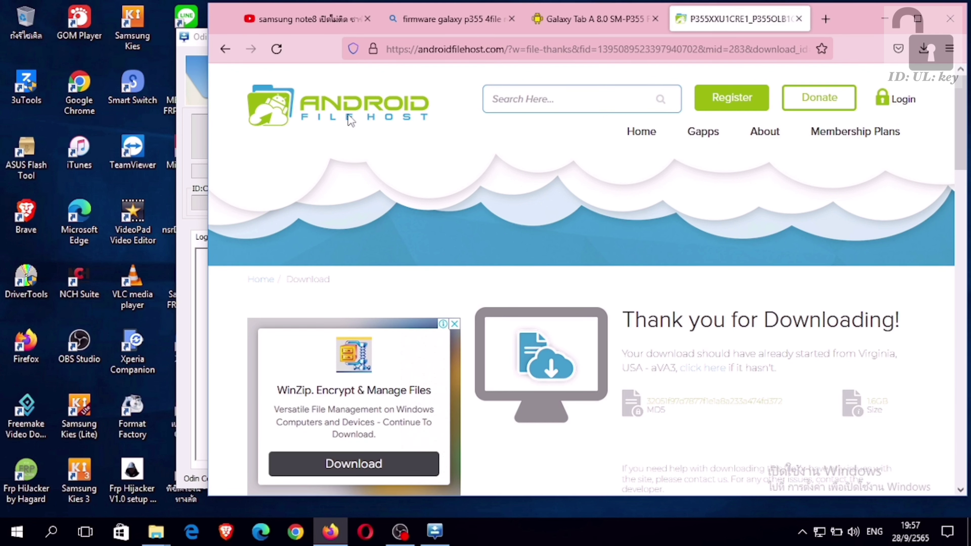
left_click(184, 207)
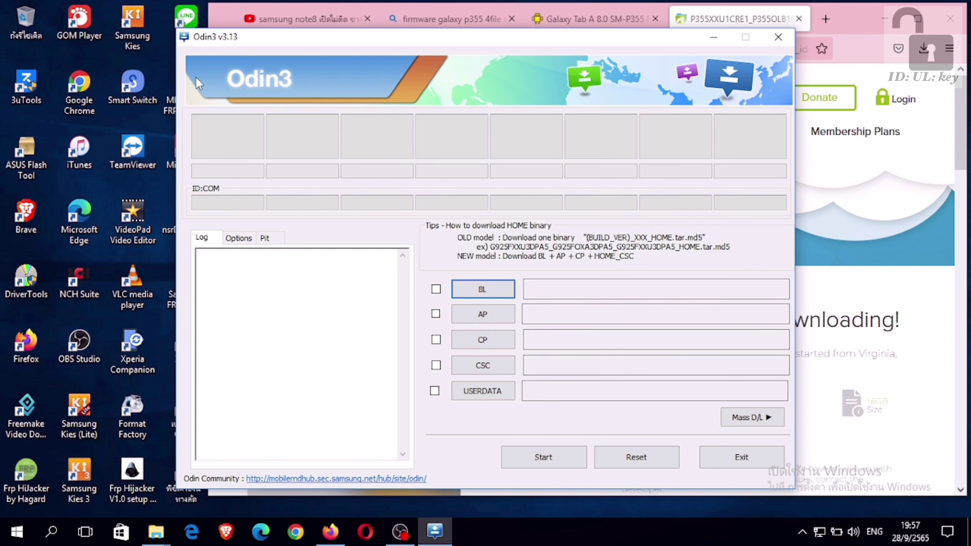
left_click(714, 37)
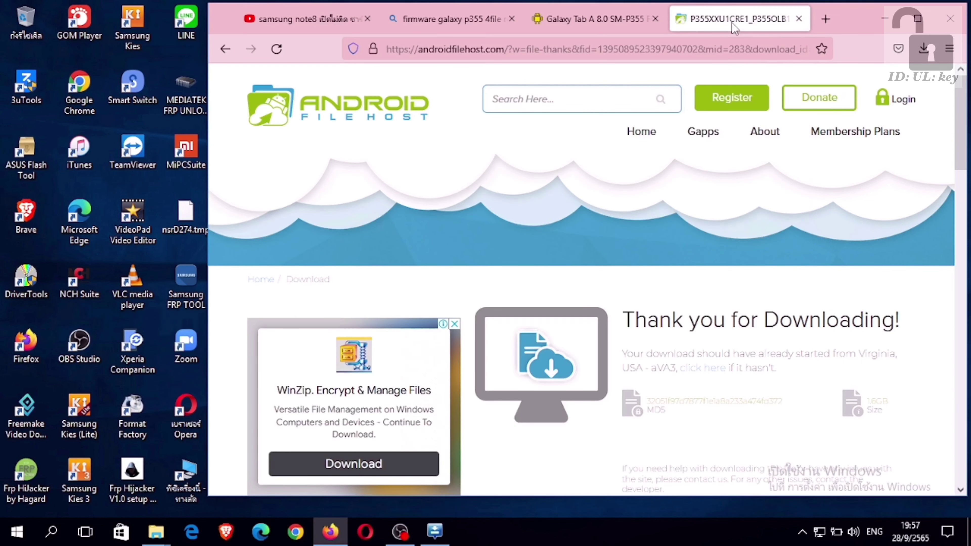
left_click(886, 20)
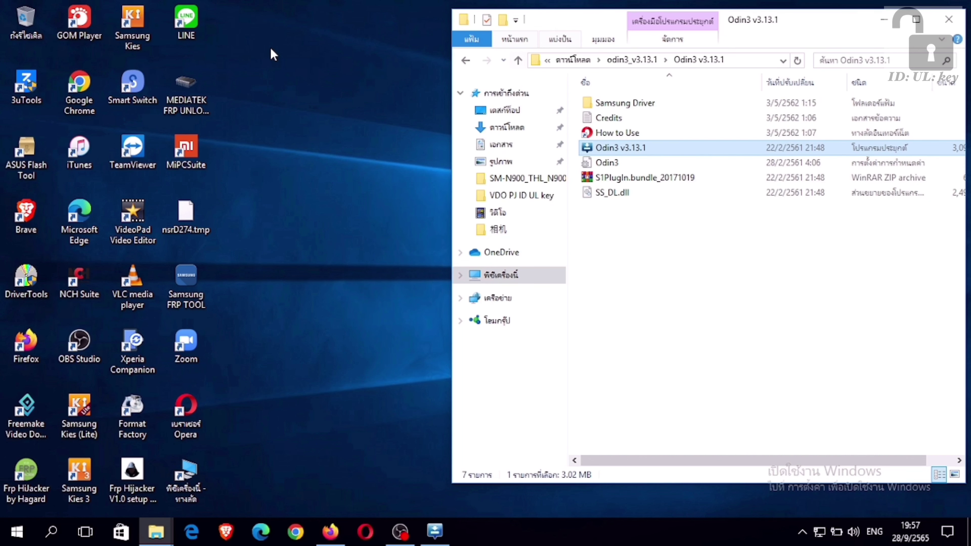
key("super+d")
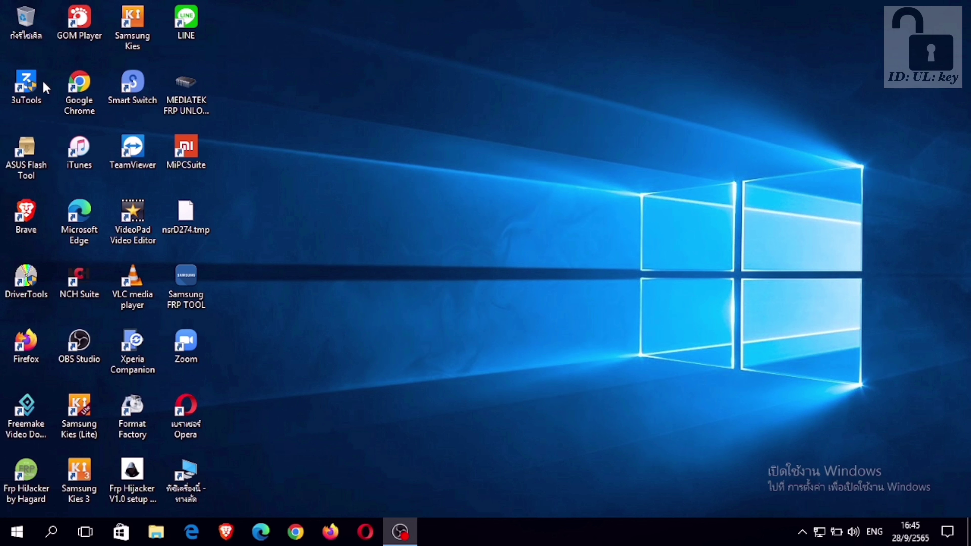
Run Odin3 v3.13.1.exe from Downloads > odin3_v3.13.1 > Odin3 v3.13.1 via This PC
double_click(187, 483)
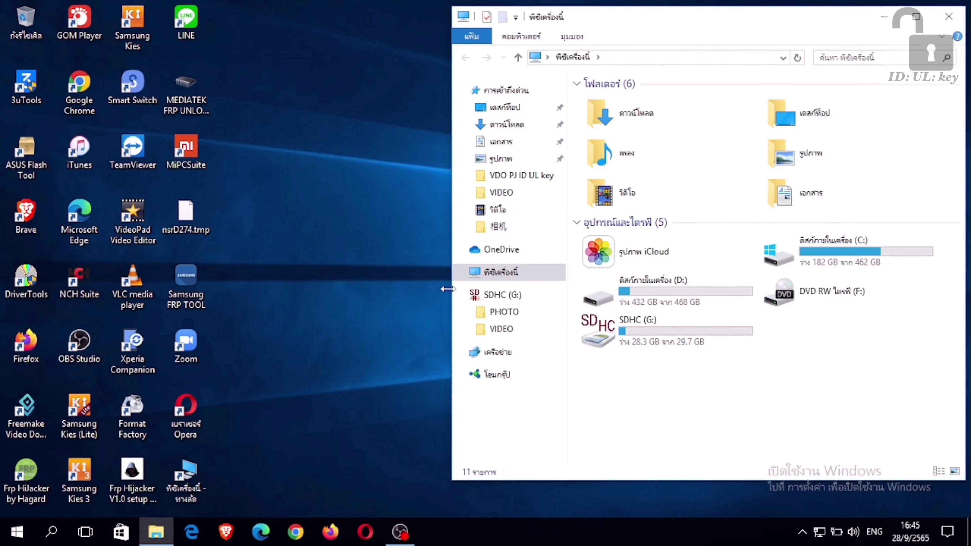
left_click(498, 126)
scroll(639, 337, "down", 4)
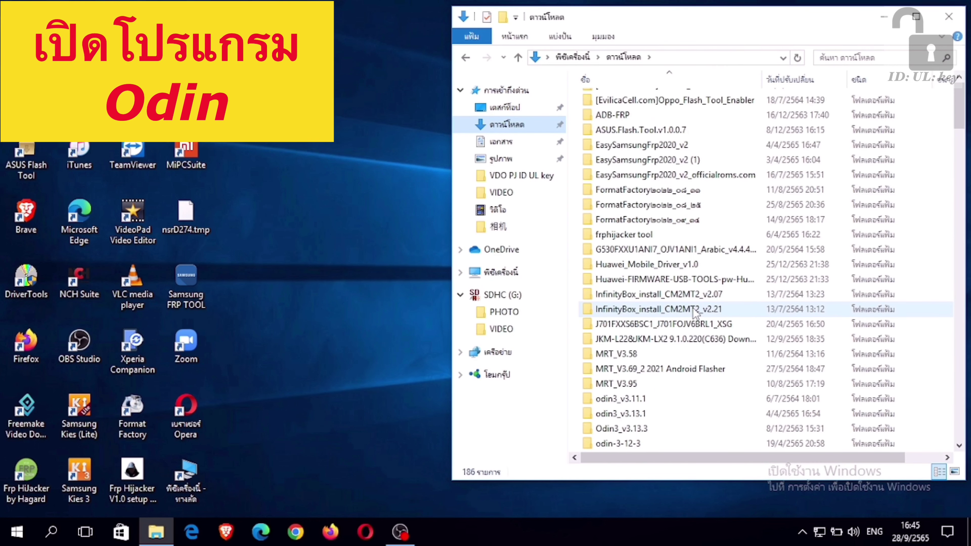
double_click(627, 324)
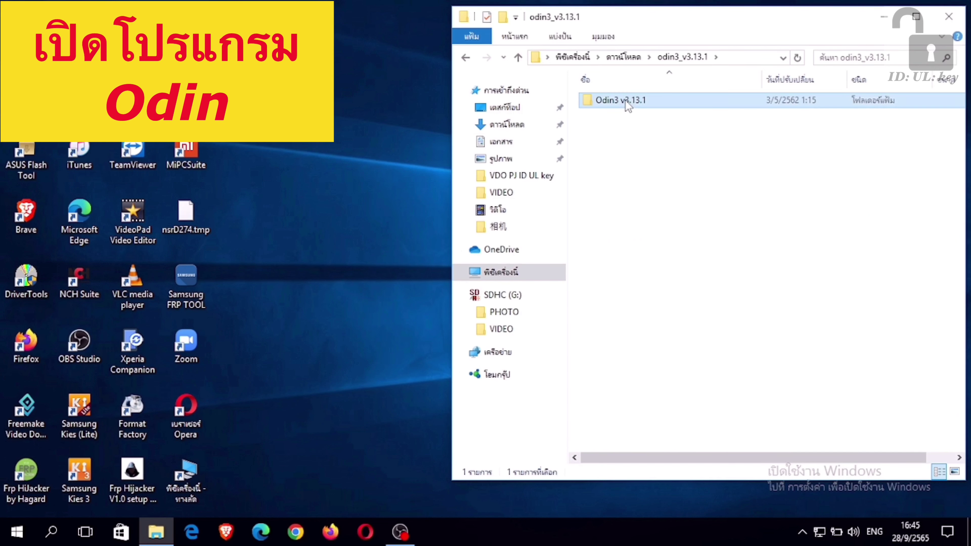
double_click(626, 101)
double_click(630, 145)
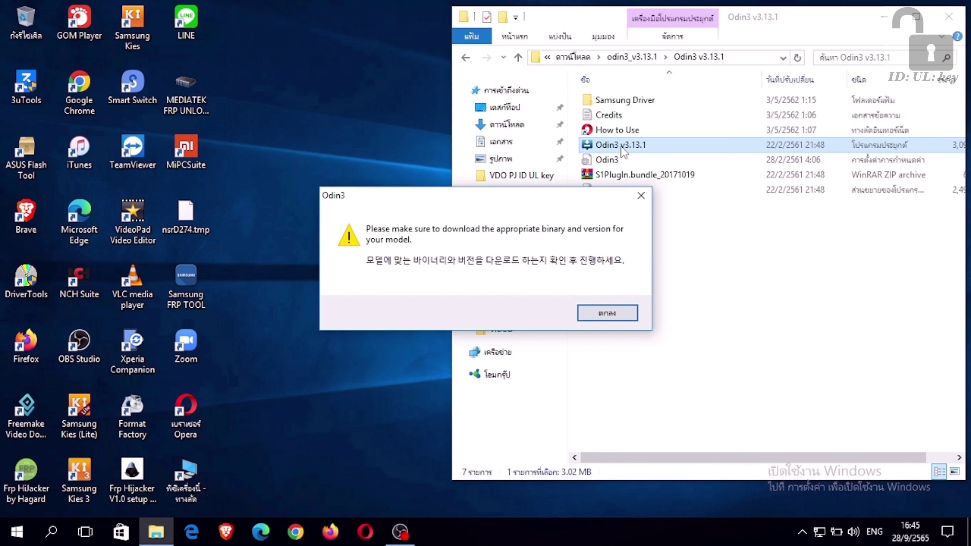
Acknowledge the binary version warning, minimize the folder window, and reposition the Odin3 window
left_click(615, 315)
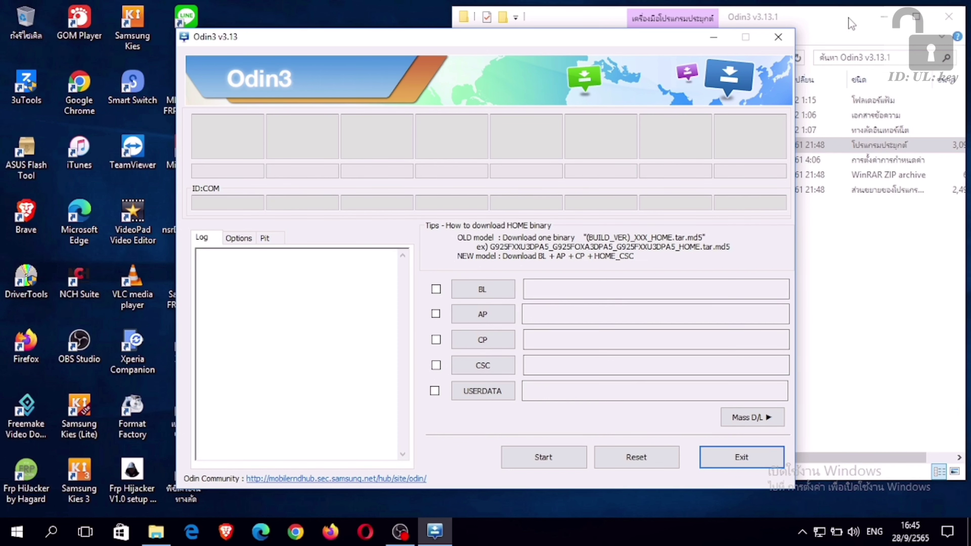
left_click(821, 24)
left_click(883, 17)
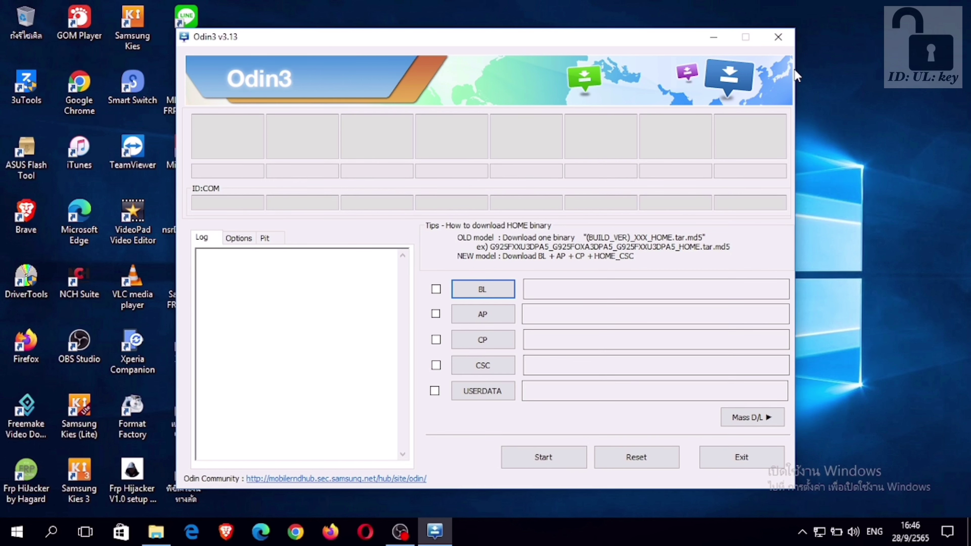
left_click_drag(426, 43, 479, 32)
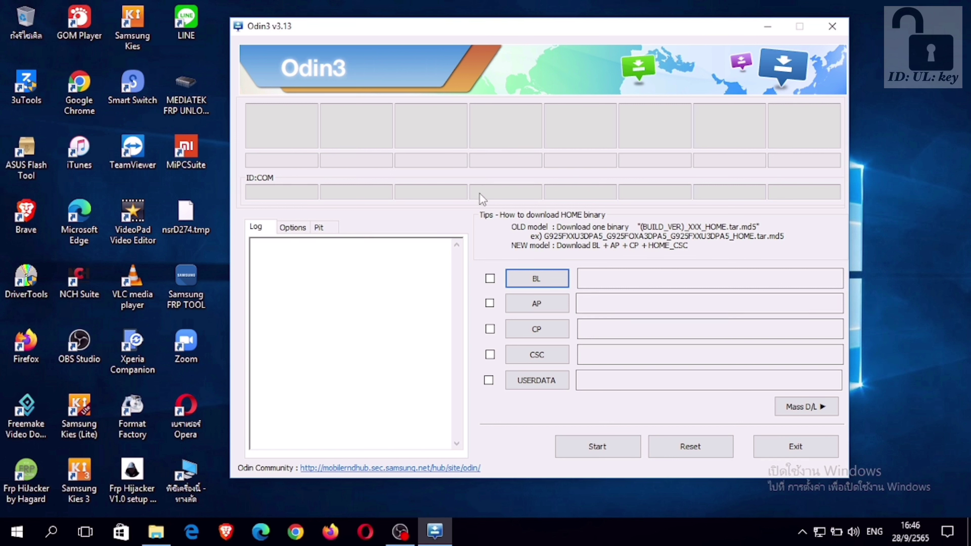
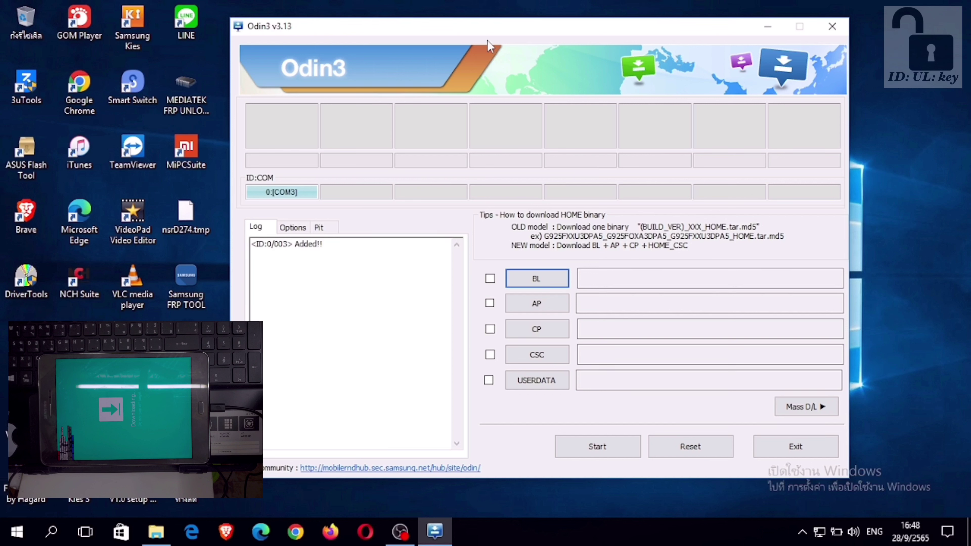
Load the P355 HOME.tar.md5 firmware from Downloads' SM-P355 folder into Odin3's AP slot
left_click(540, 299)
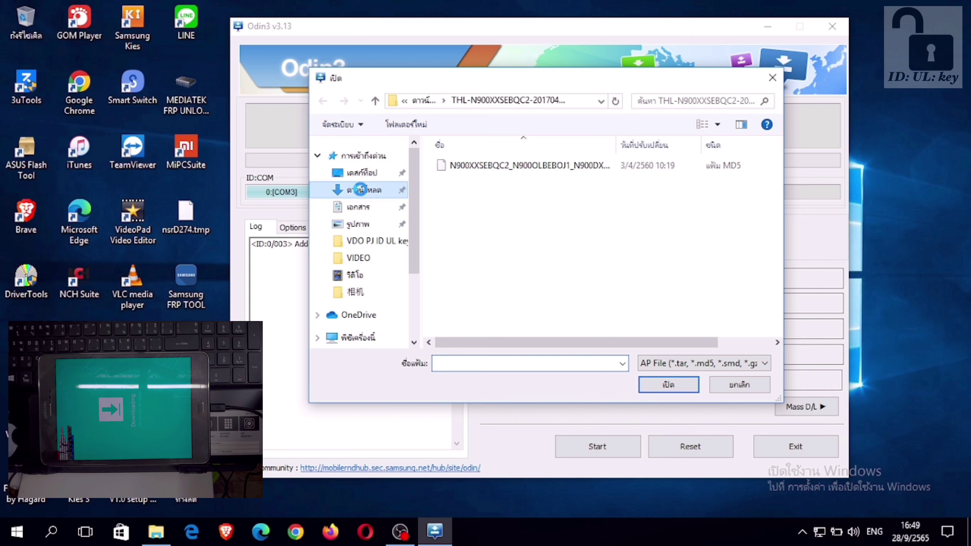
left_click(362, 193)
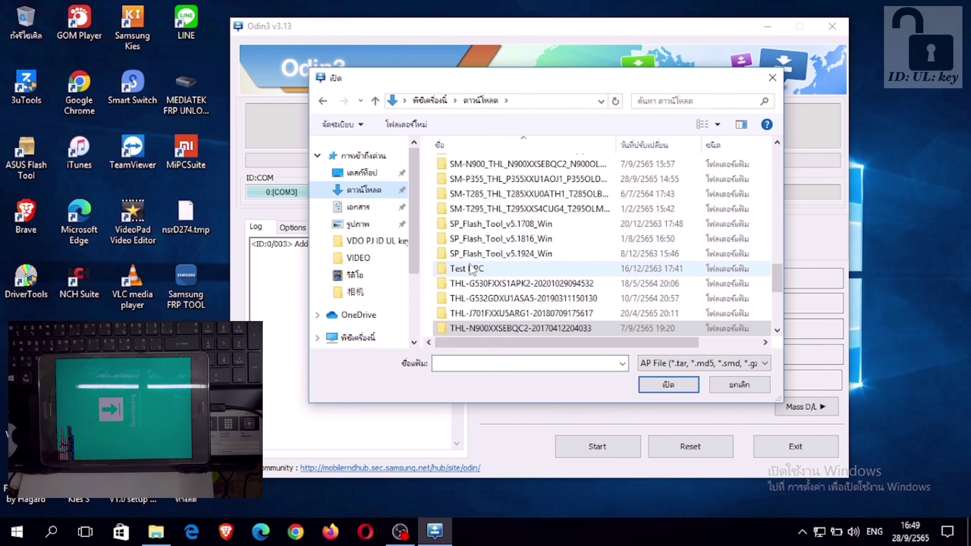
scroll(467, 268, "down", 2)
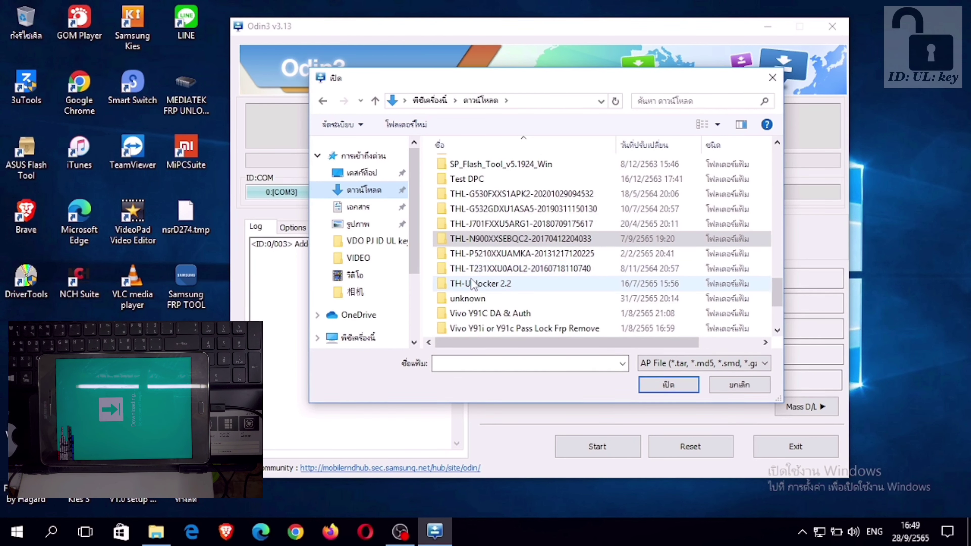
scroll(481, 260, "down", 1)
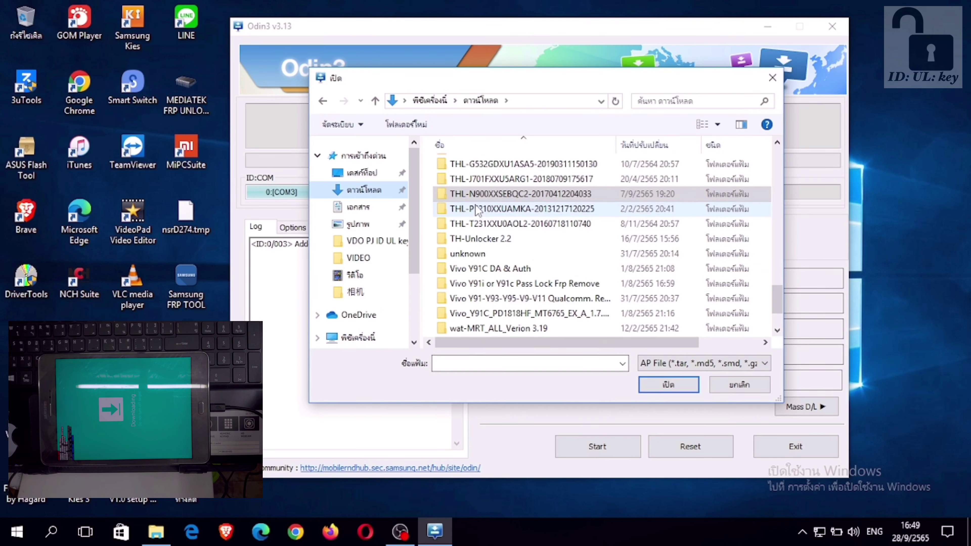
scroll(478, 197, "up", 1)
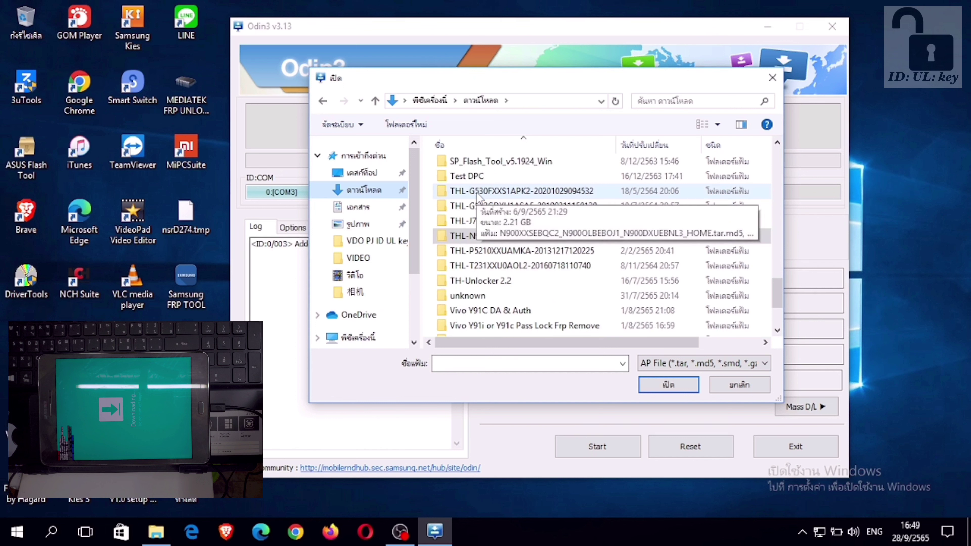
scroll(478, 196, "up", 2)
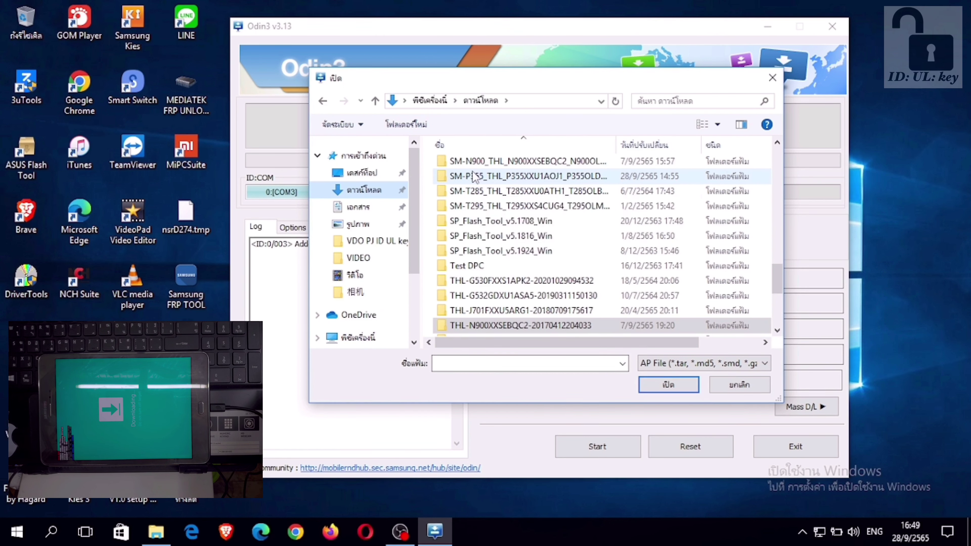
left_click(474, 177)
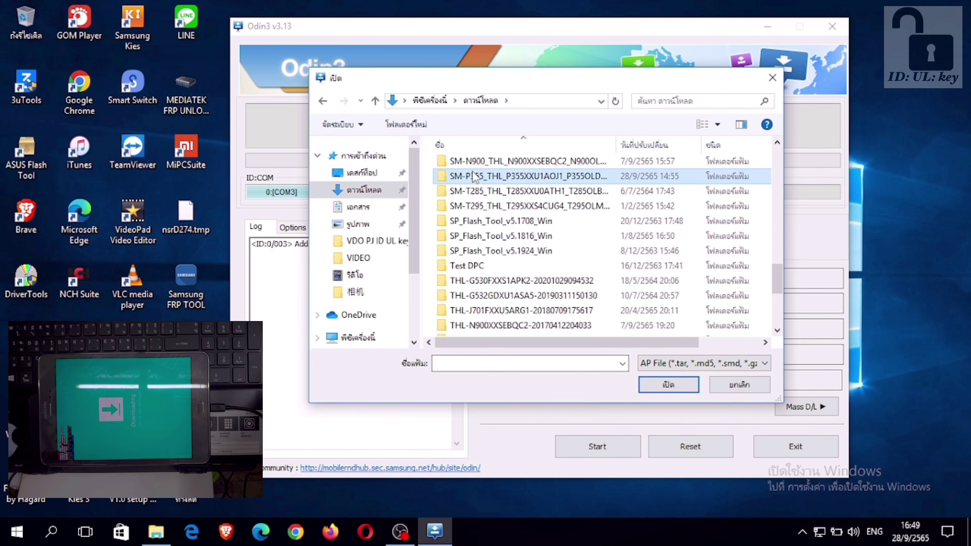
left_click(650, 386)
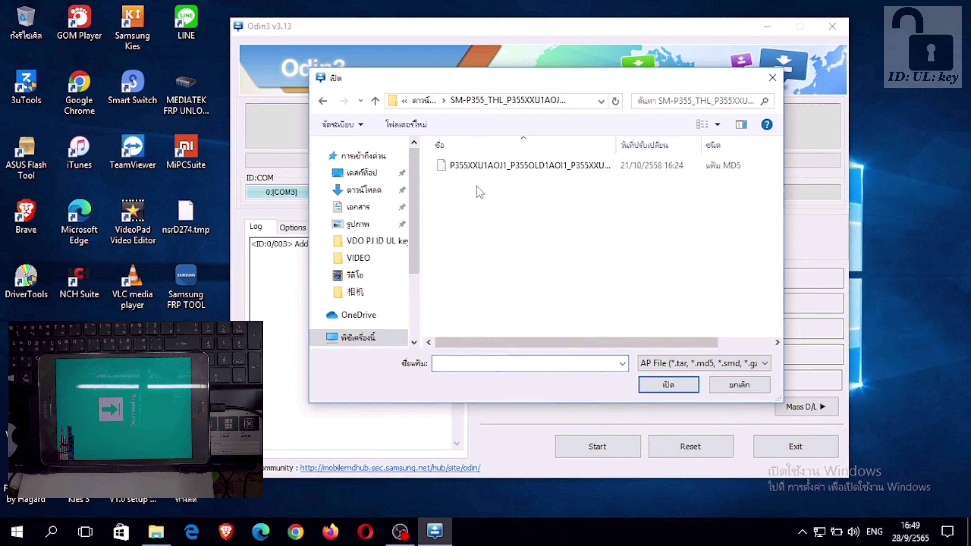
left_click(503, 168)
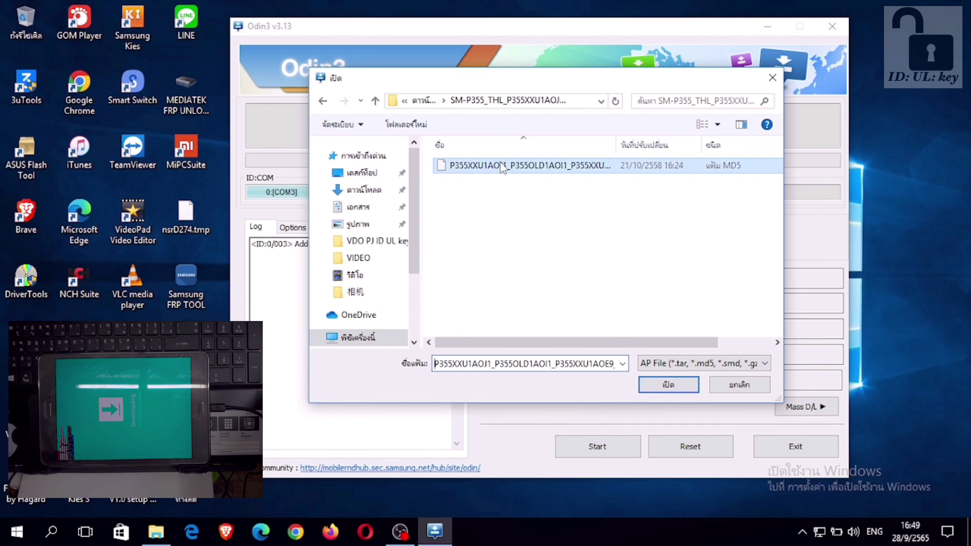
left_click(650, 386)
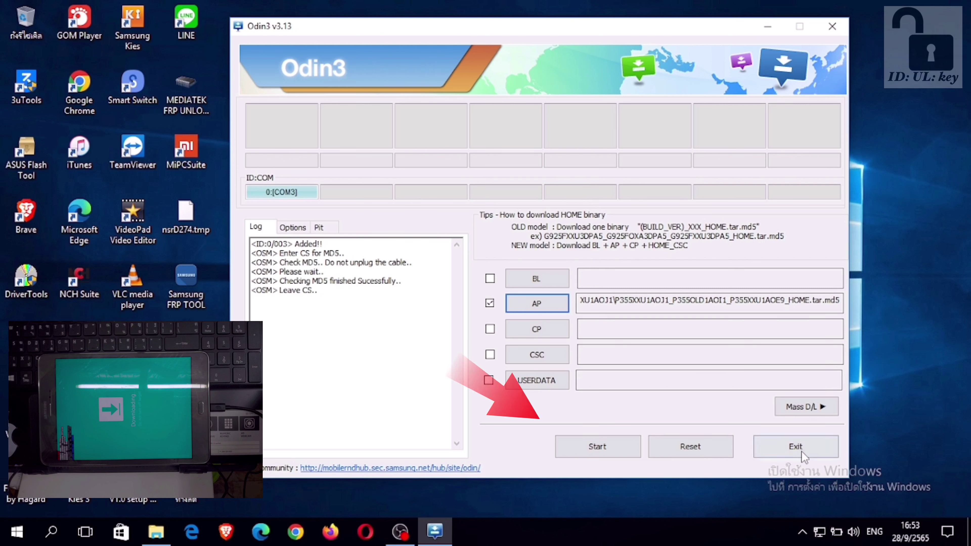
Start flashing the loaded stock firmware to the tablet in Odin3
left_click(608, 444)
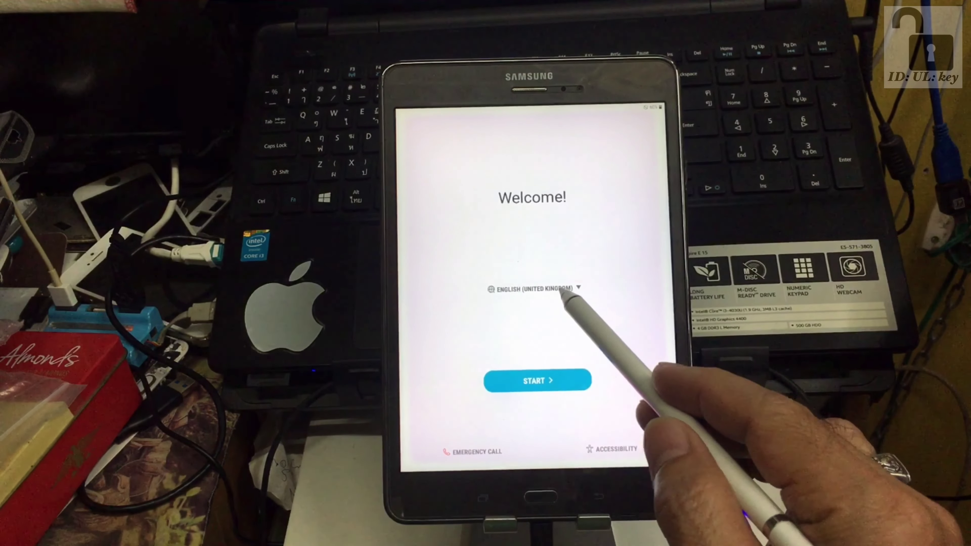
Pick ไทย (Thai) from the setup language list and confirm it
left_click(577, 288)
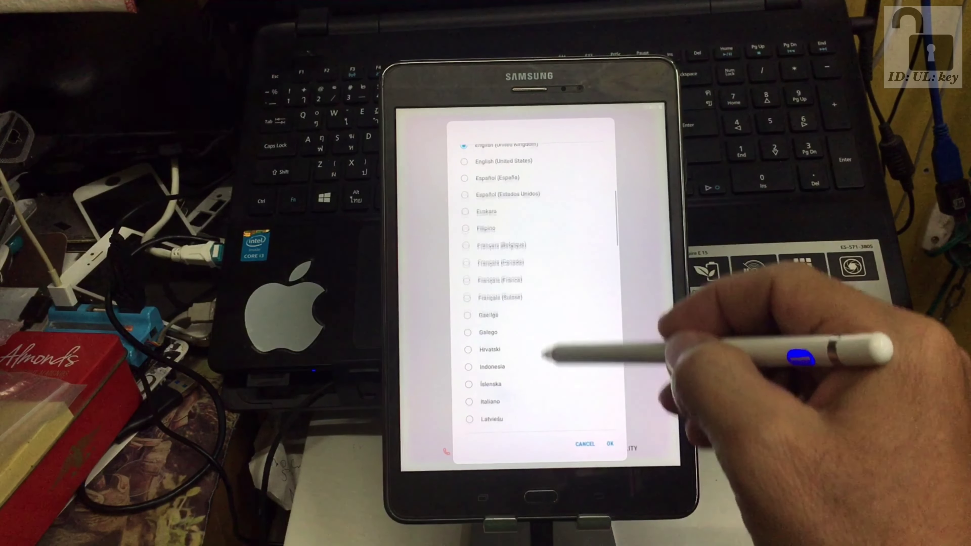
scroll(553, 352, "down", 15)
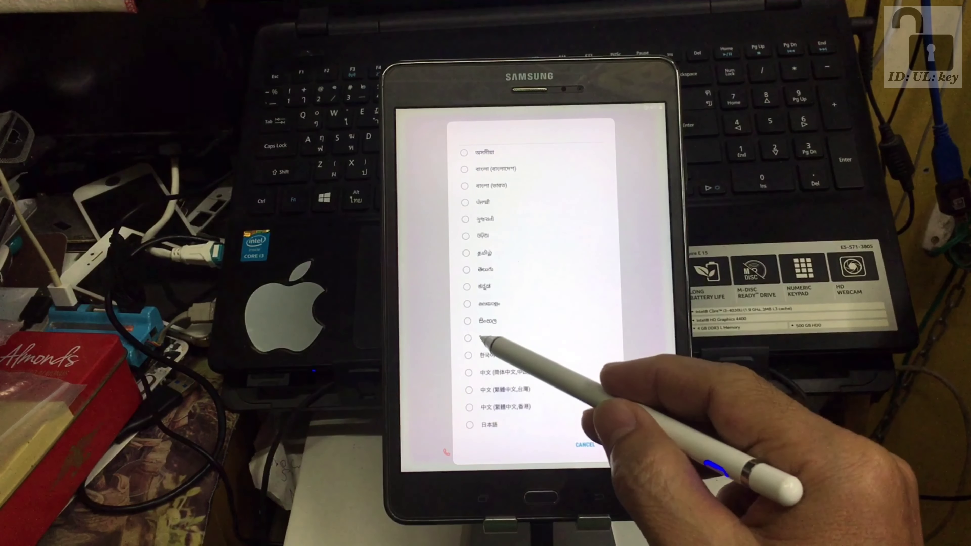
left_click(483, 338)
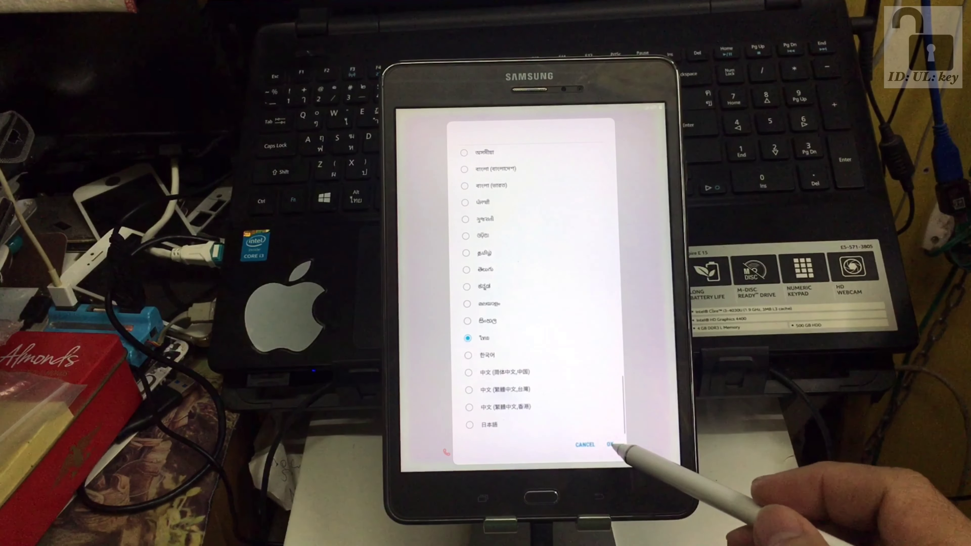
left_click(610, 445)
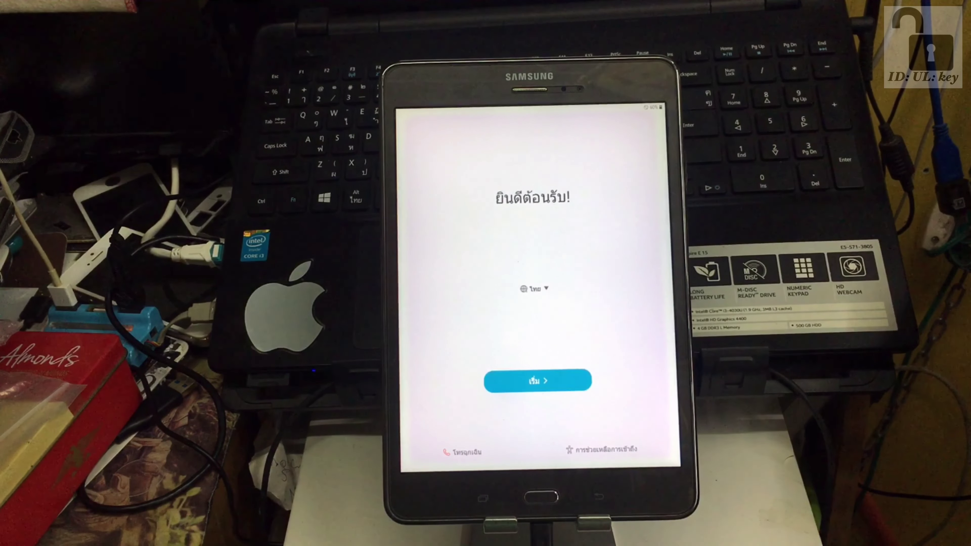
Start setup with เริ่ม and scroll through the nearby Wi-Fi networks
left_click(573, 384)
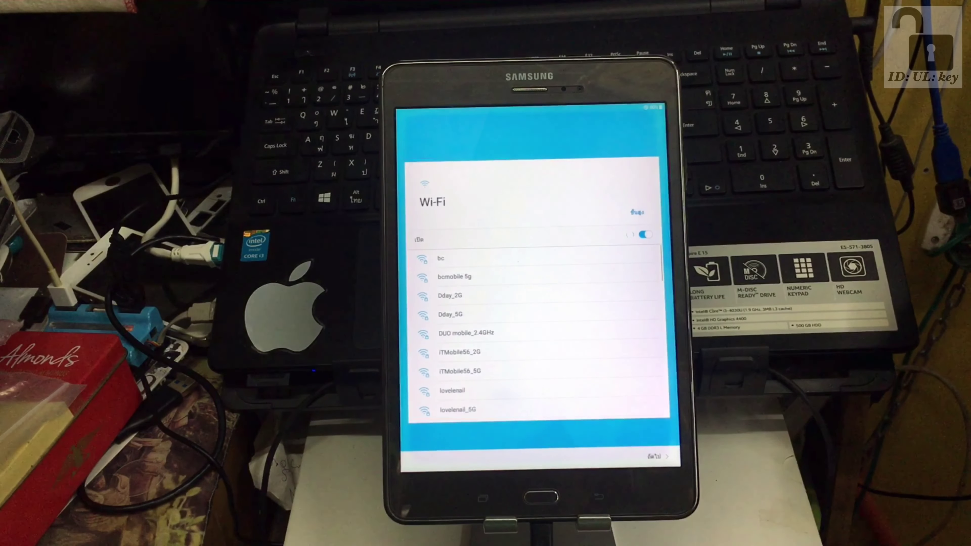
left_click_drag(534, 383, 560, 230)
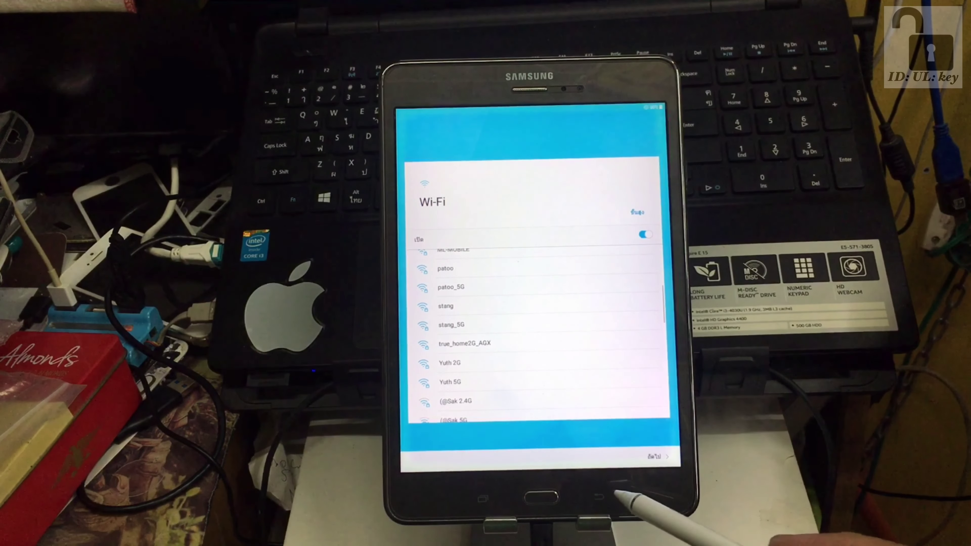
Join the Yuth 5G network with advanced options shown, entering its Wi-Fi password
left_click(494, 316)
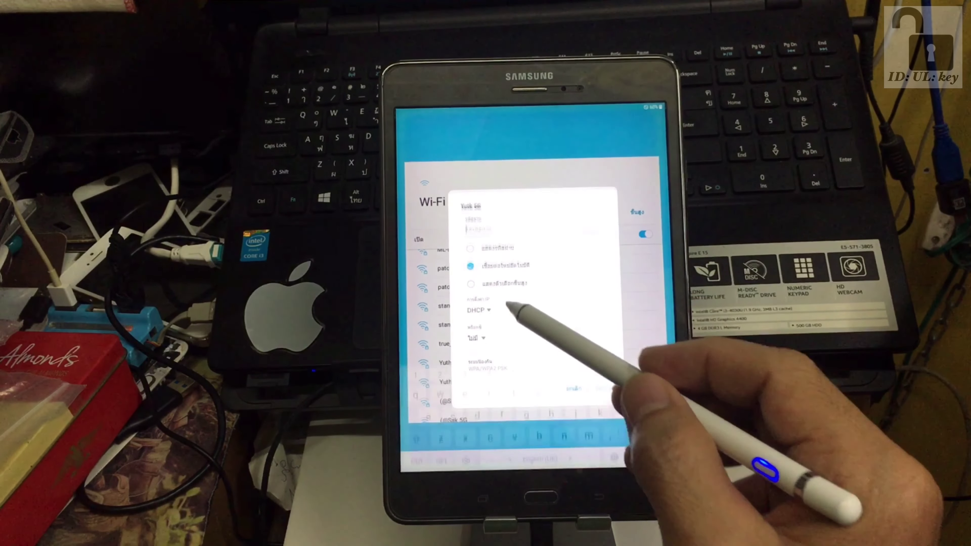
left_click(490, 224)
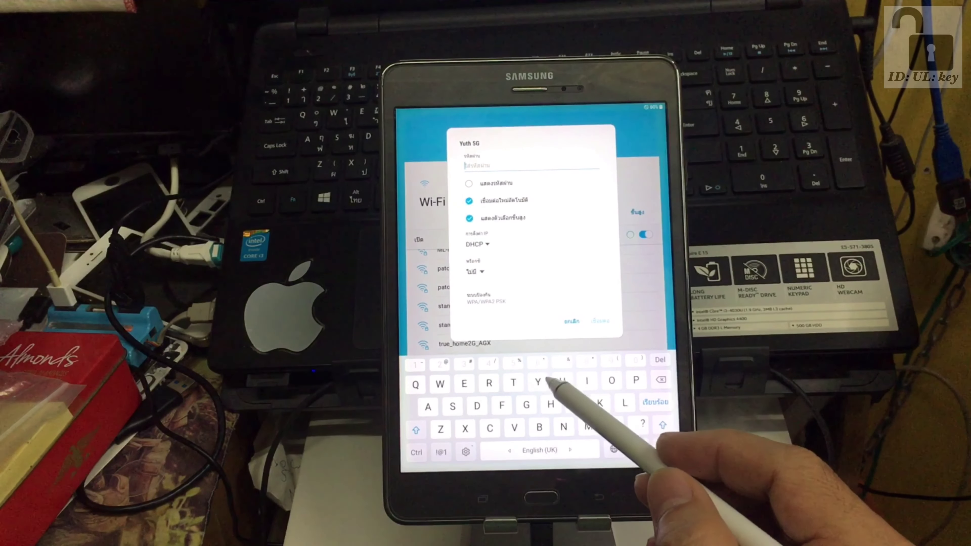
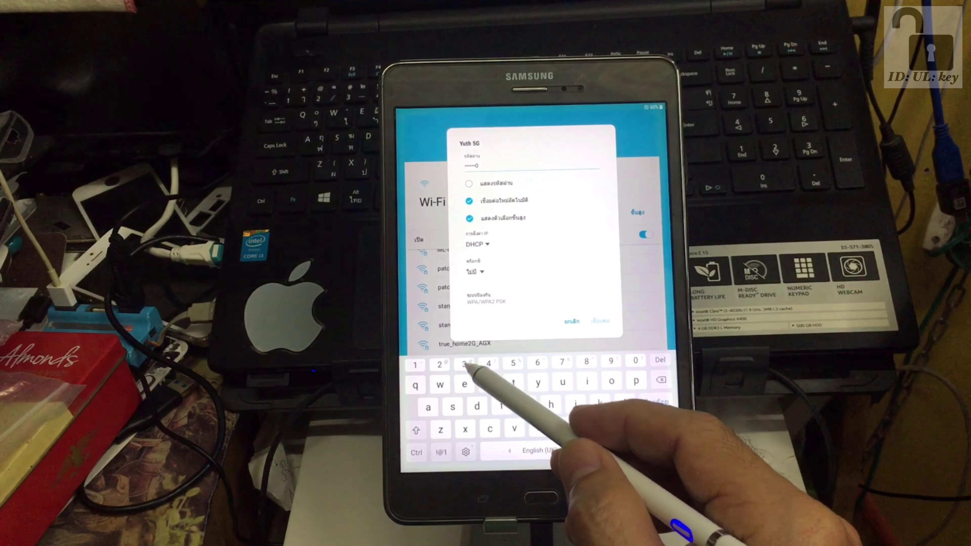
left_click(602, 321)
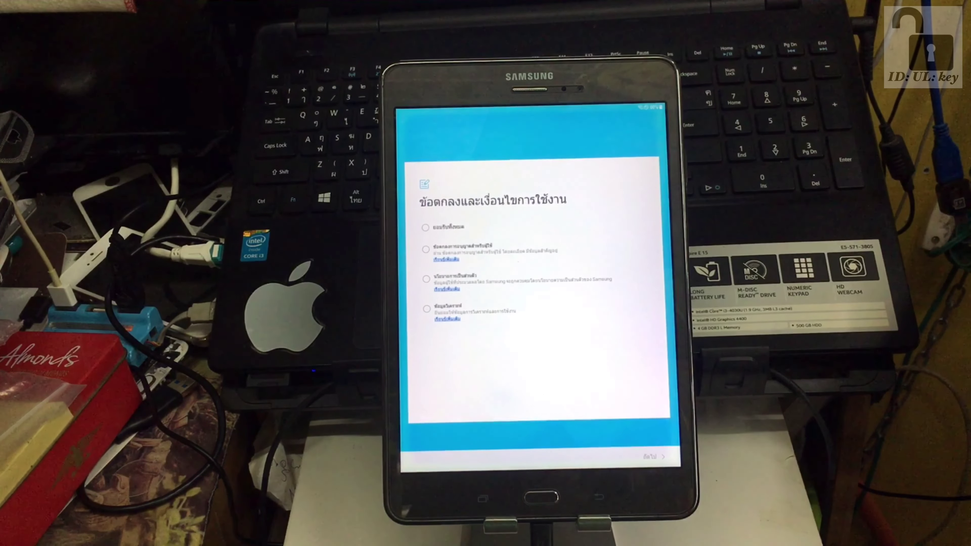
Tick accept-all on the Terms and Conditions page and continue with ถัดไป (Next)
left_click(432, 228)
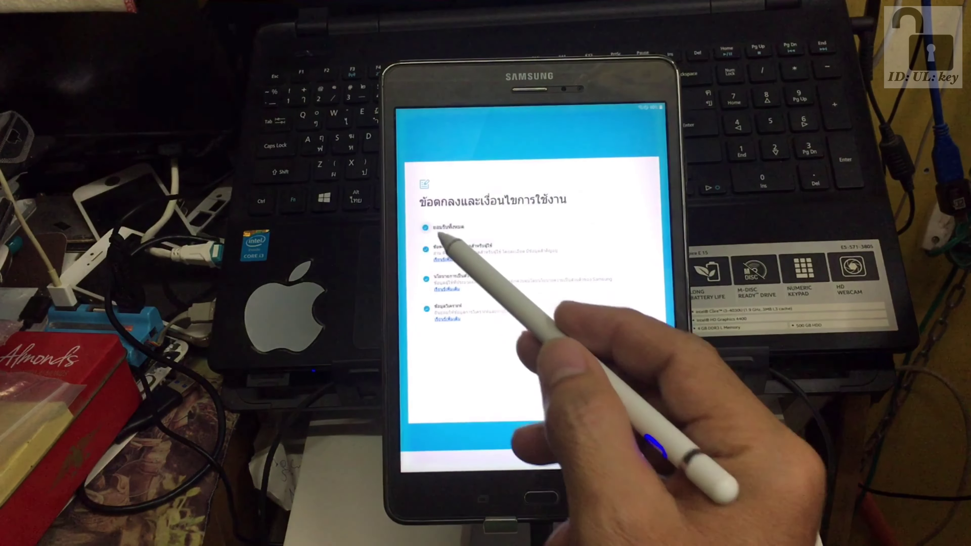
left_click(654, 457)
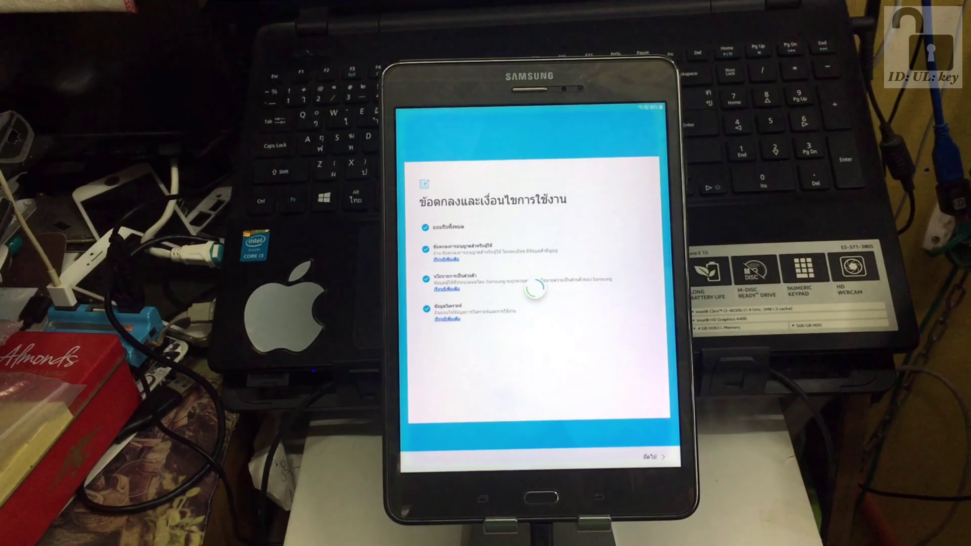
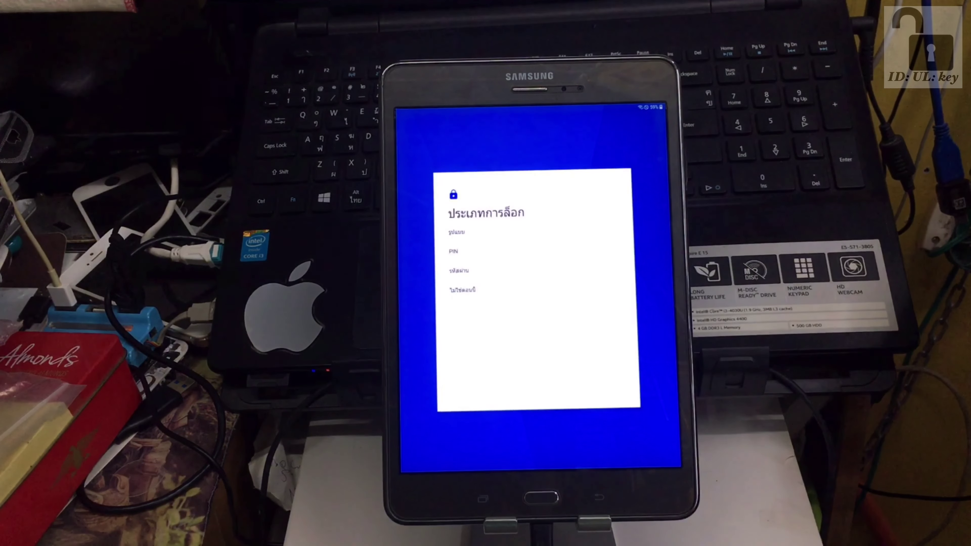
Skip the screen lock with 'Not now' and expand the full Google services page
left_click(463, 290)
left_click(611, 393)
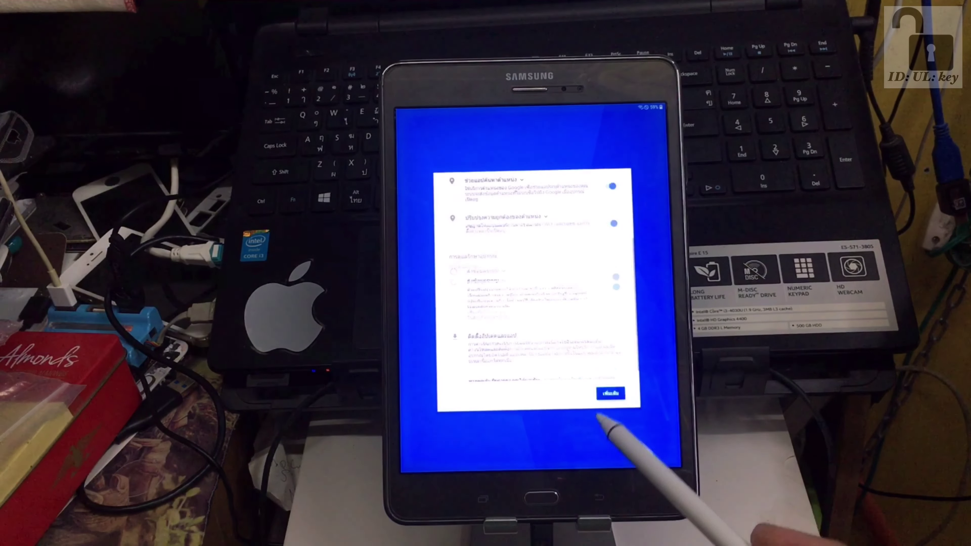
Accept the Google services terms, then expand the Samsung account feature list
left_click(614, 394)
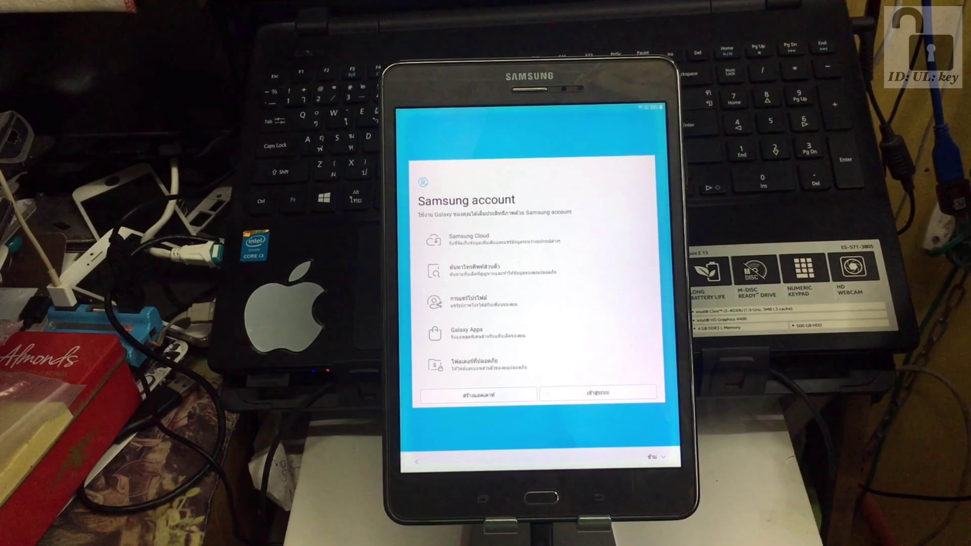
left_click(657, 457)
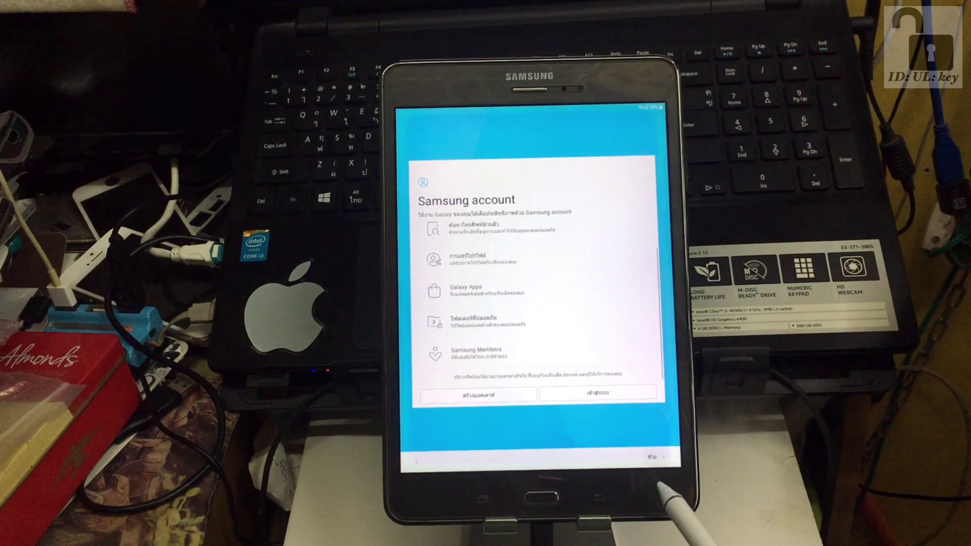
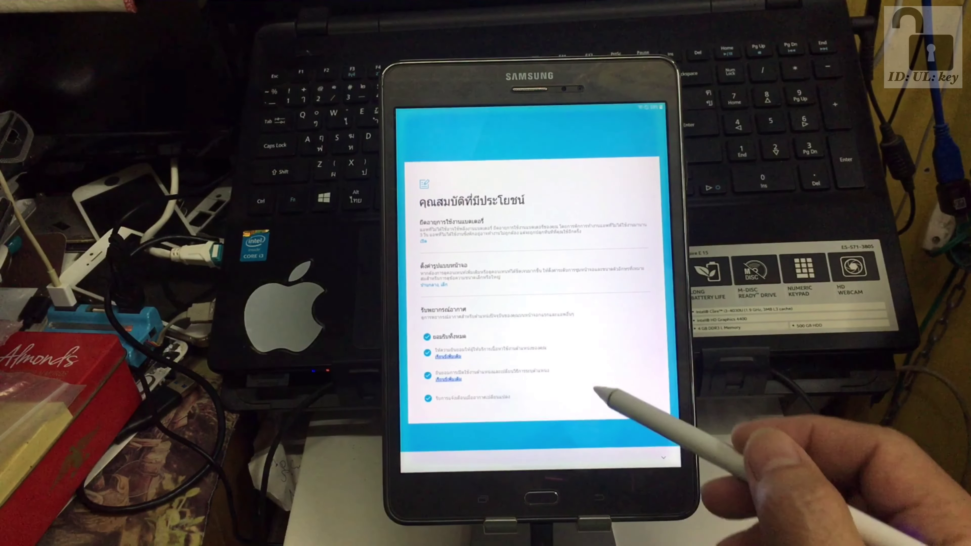
Scroll to the end of the Useful features page so its options show ticked and Finish appears
left_click(663, 458)
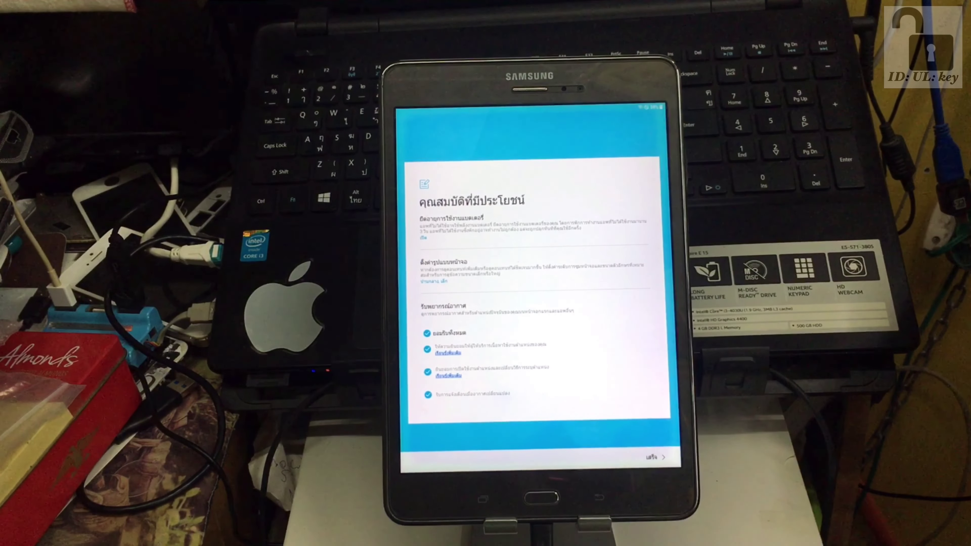